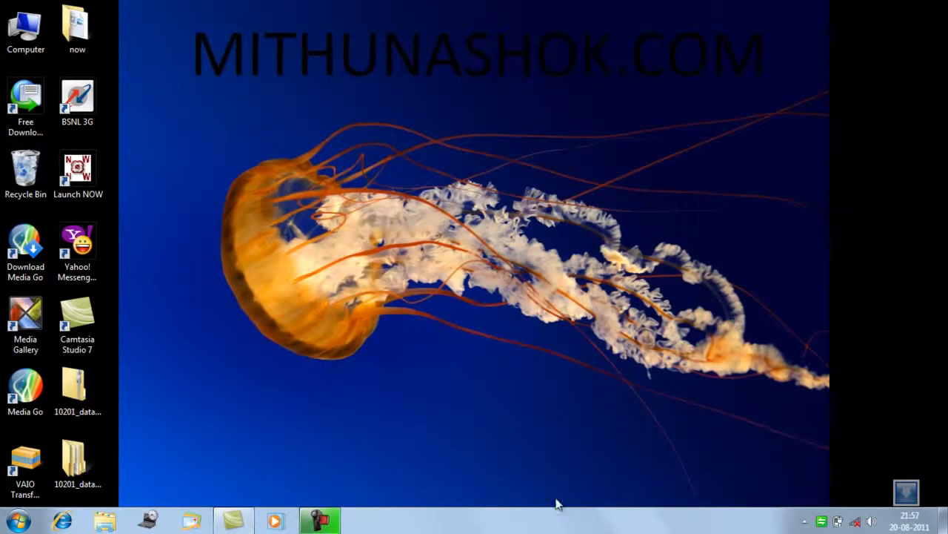
View the computer's system properties to check the Windows edition, and close the window.
click(74, 463)
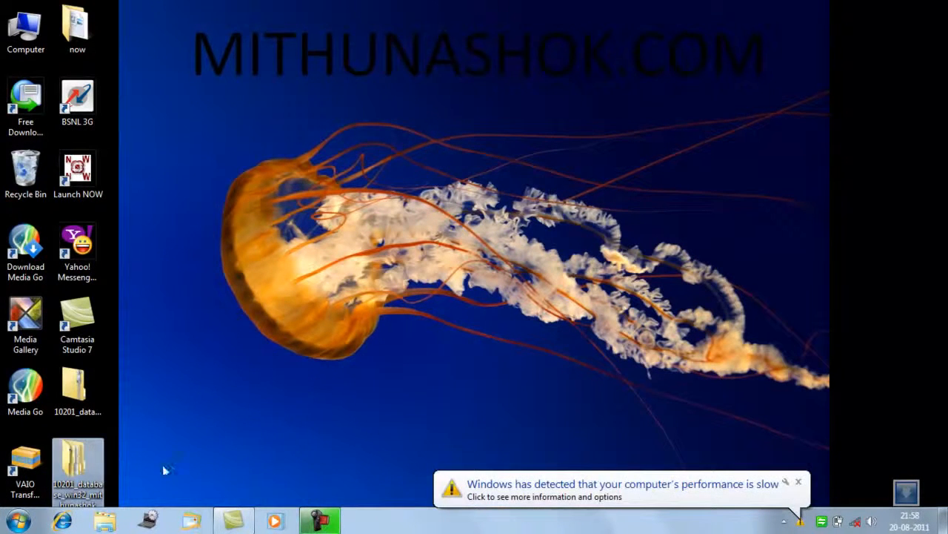
click(63, 455)
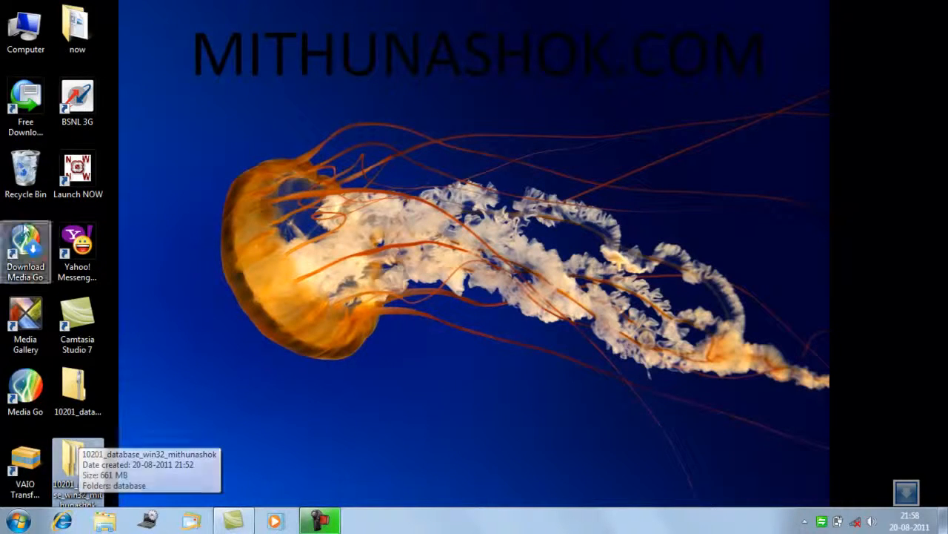
right_click(19, 17)
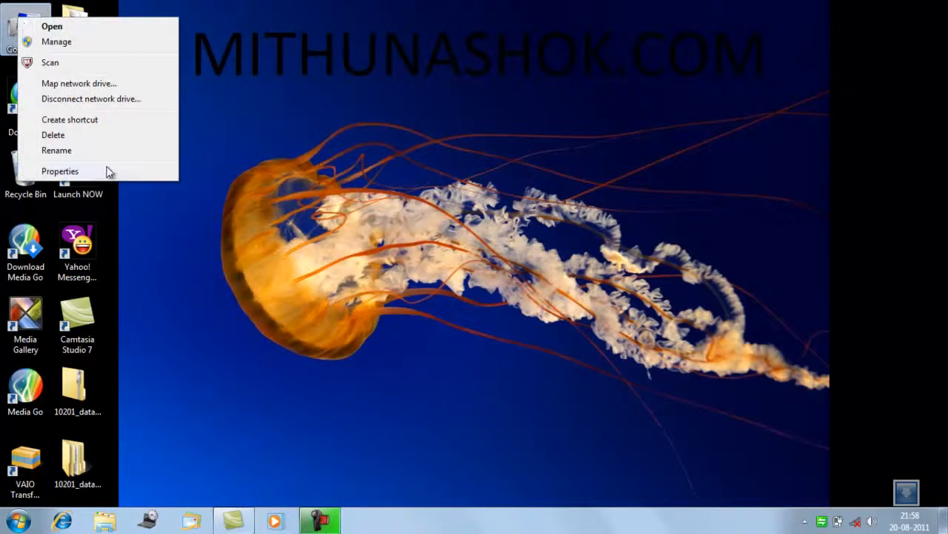
click(110, 171)
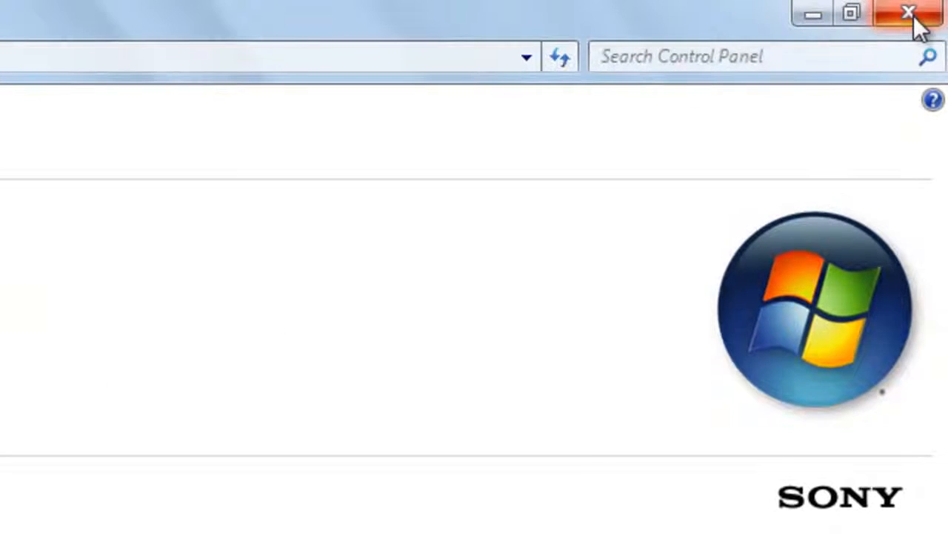
click(914, 17)
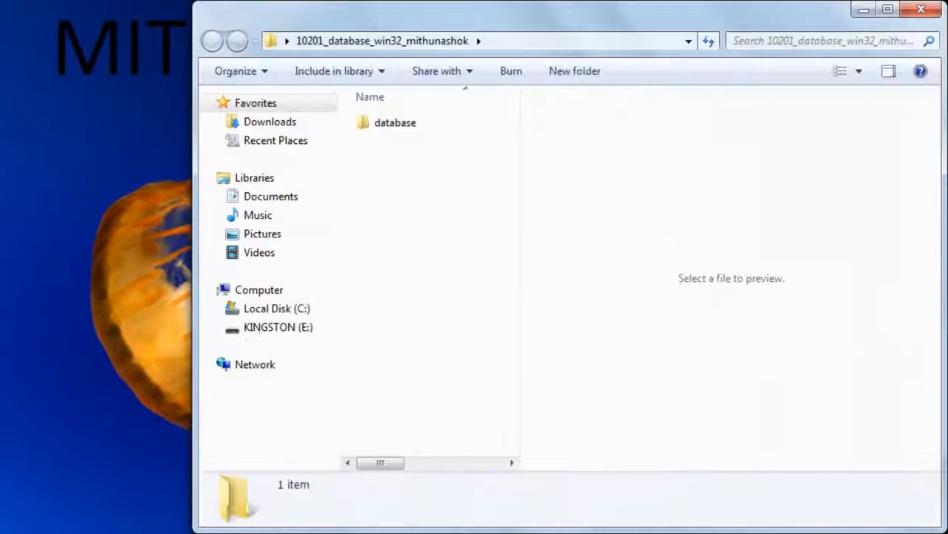
Open the database folder inside 10201_database_win32_mithunashok and launch the setup application.
double_click(421, 127)
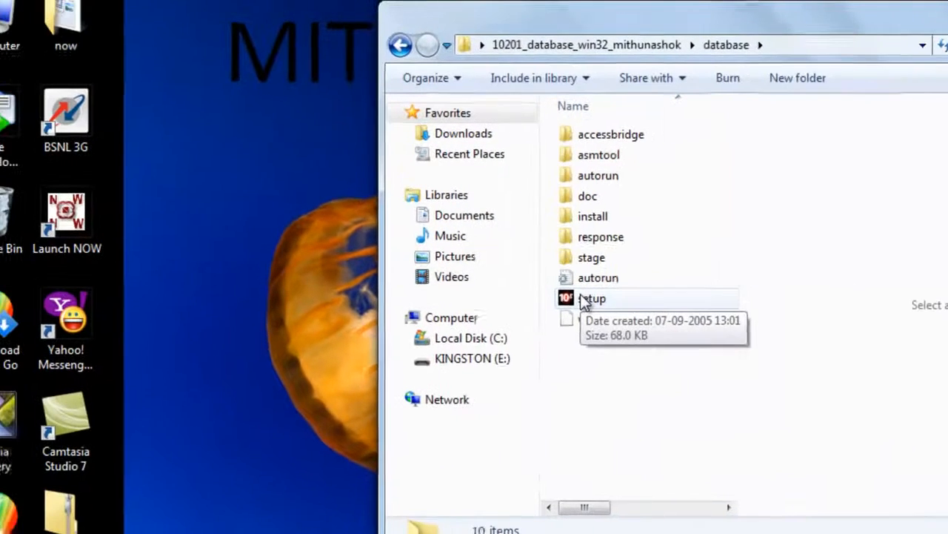
click(374, 272)
double_click(642, 306)
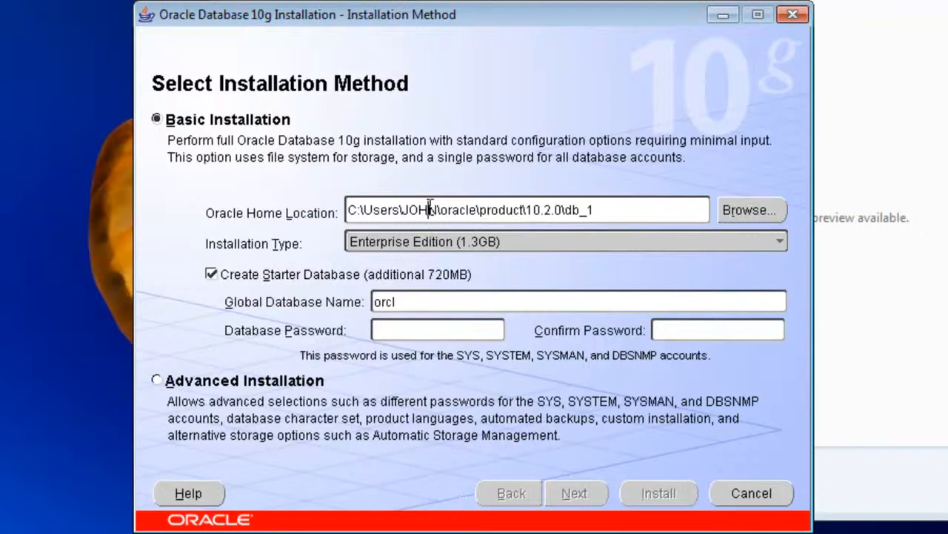
Try to continue the Basic Installation after entering the database password and its confirmation.
click(433, 323)
text(oracle)
key(Tab)
text(oracl)
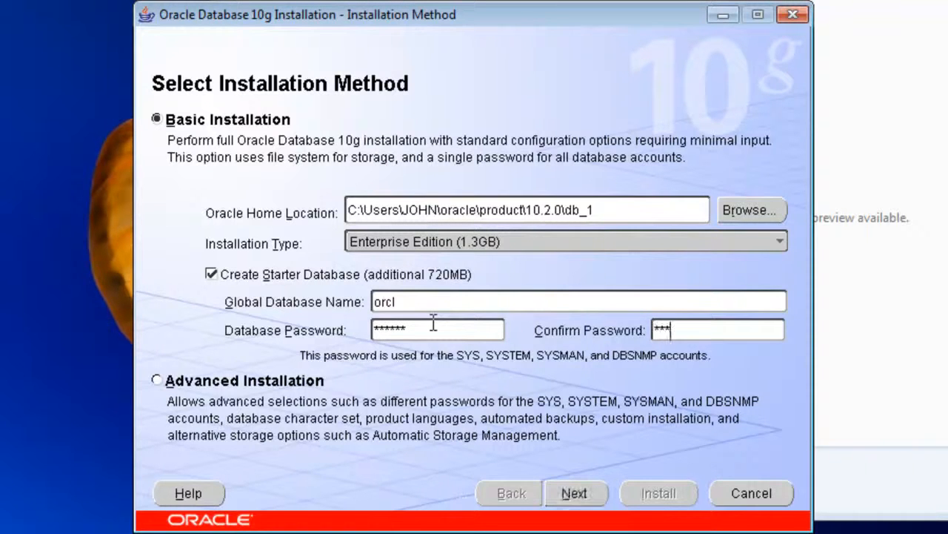
click(589, 495)
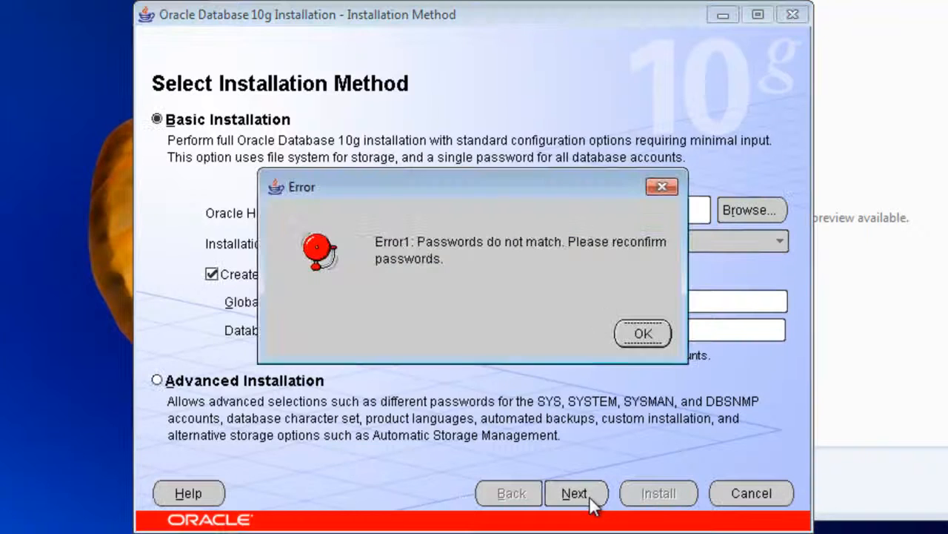
click(641, 333)
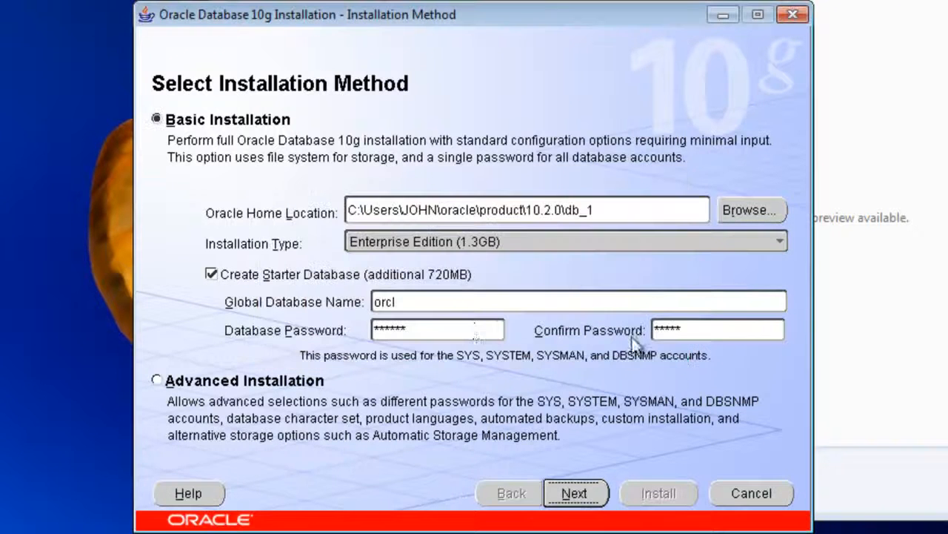
Re-enter the database password and its confirmation, try to continue the installation, and dismiss the dialogs that follow.
text(oracl)
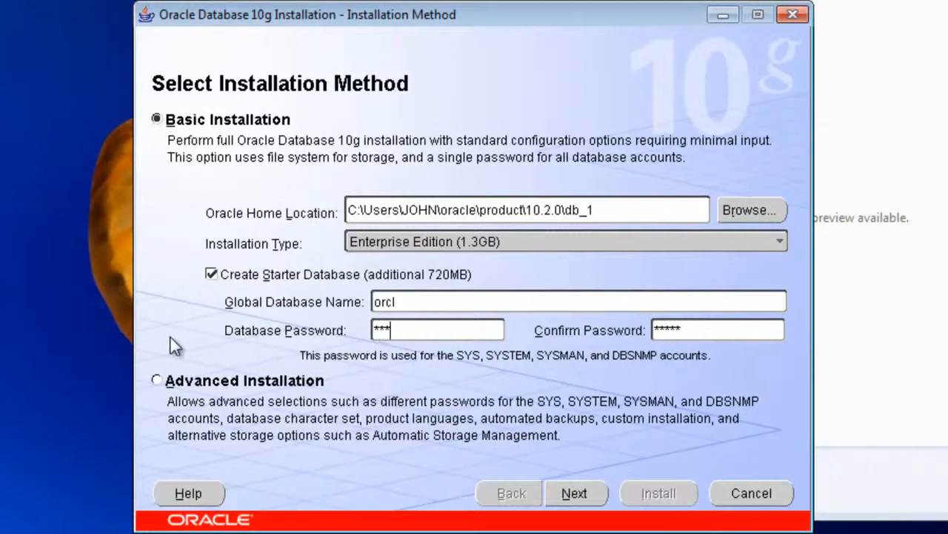
key(Tab)
text(oracl)
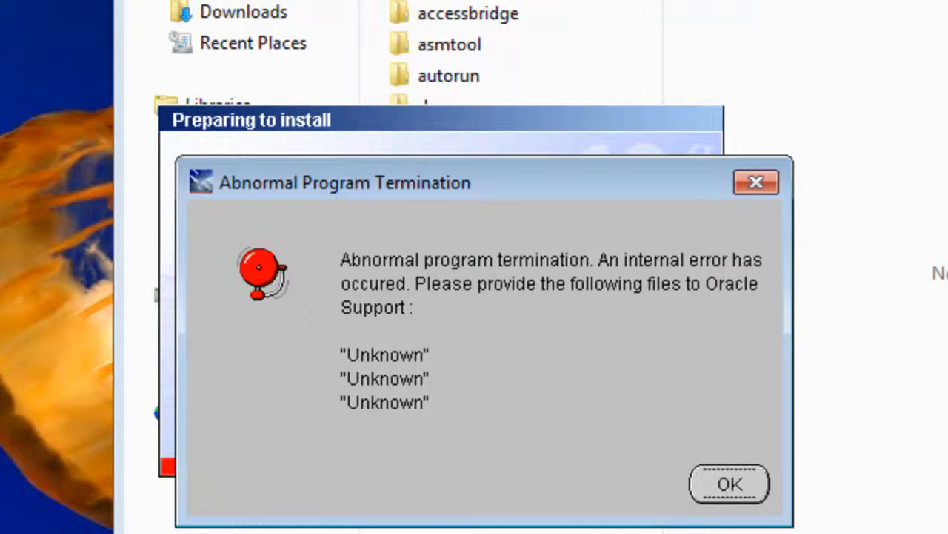
click(725, 496)
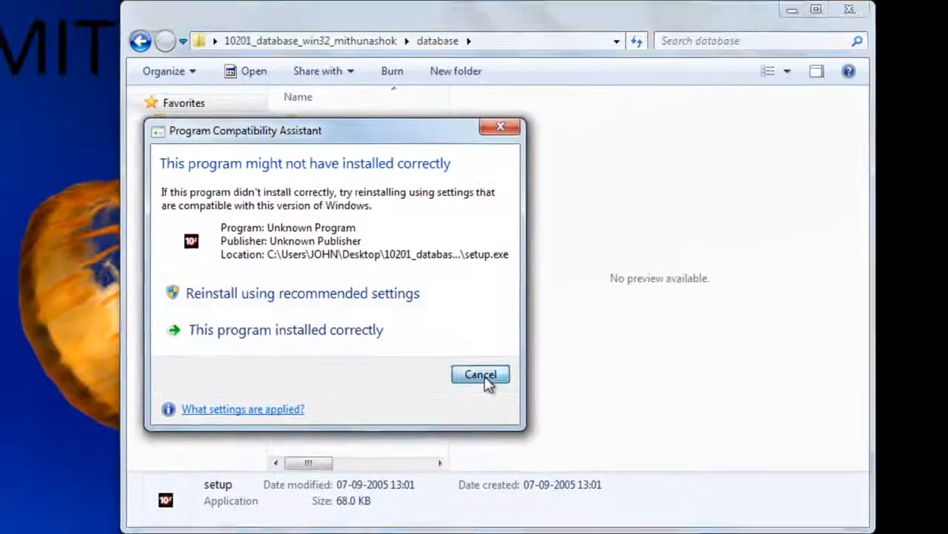
click(715, 433)
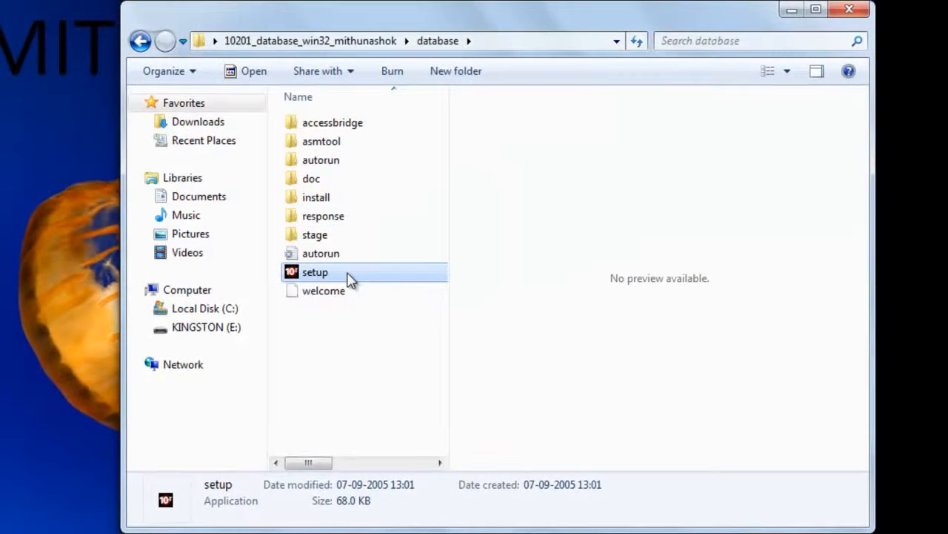
Set the setup application to run in compatibility mode for Windows XP (Service Pack 3) and run it as administrator.
right_click(349, 274)
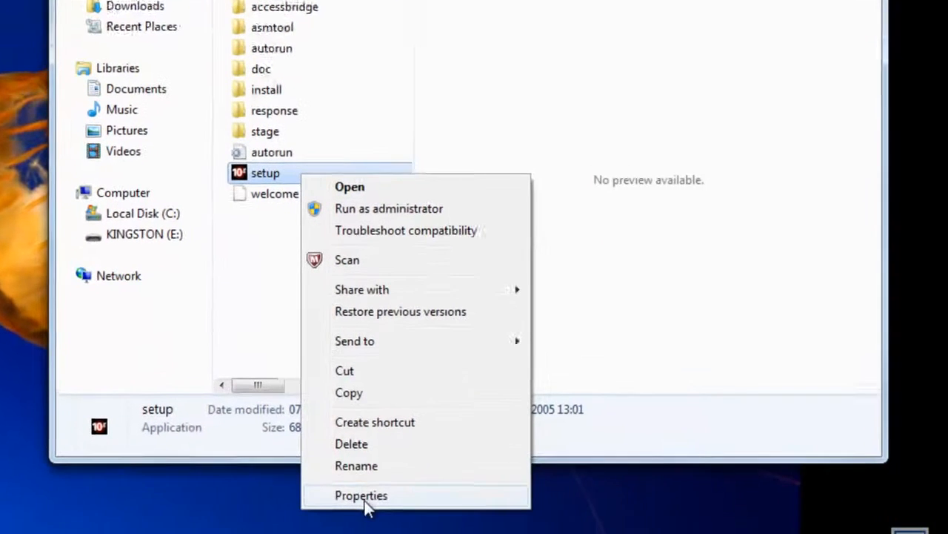
click(419, 533)
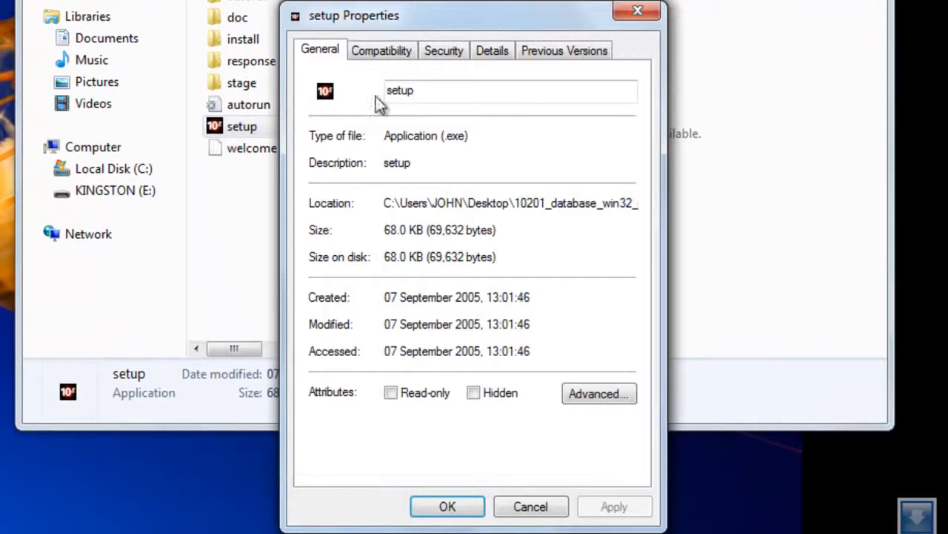
click(396, 58)
click(392, 166)
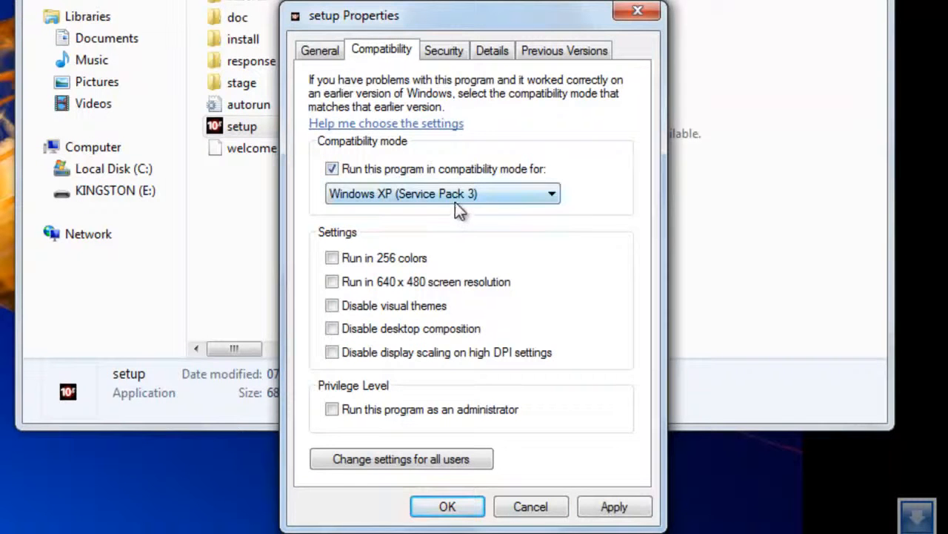
click(458, 197)
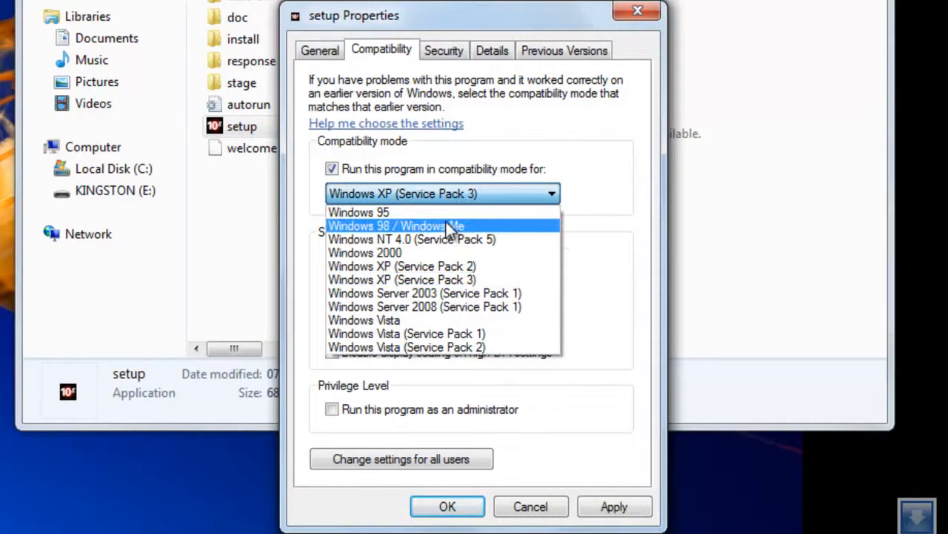
click(474, 389)
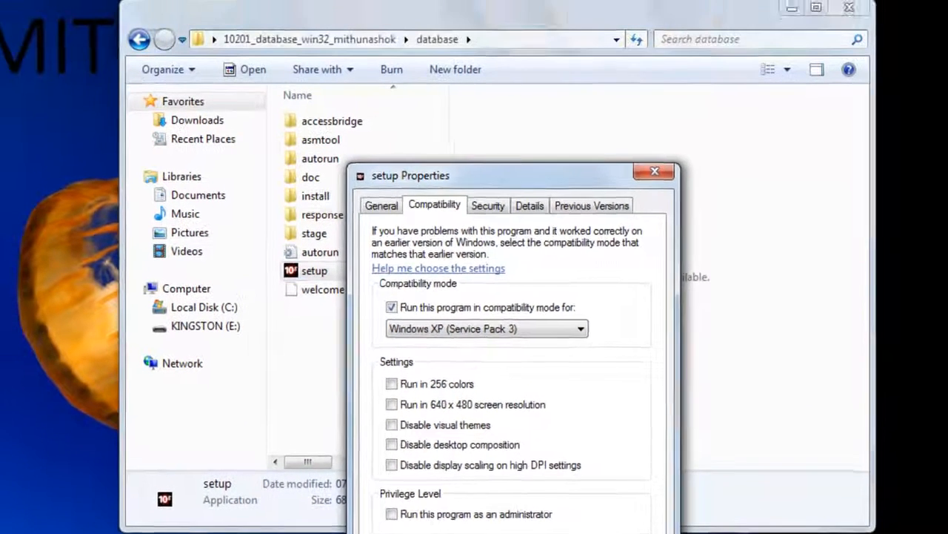
click(448, 506)
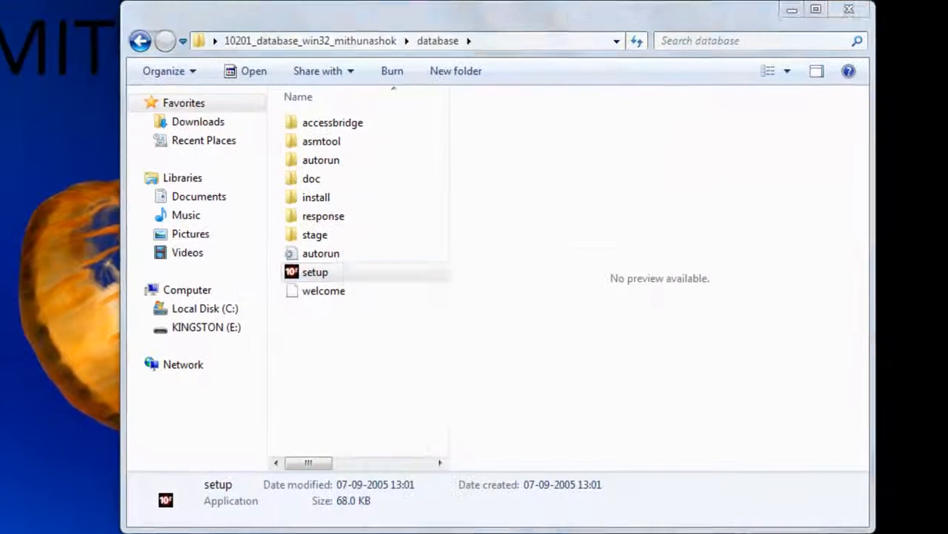
right_click(339, 281)
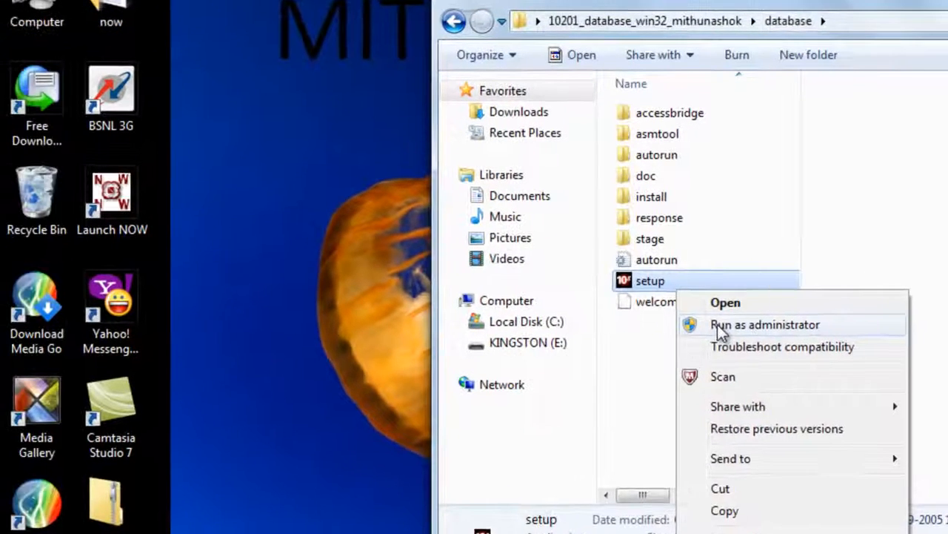
click(378, 315)
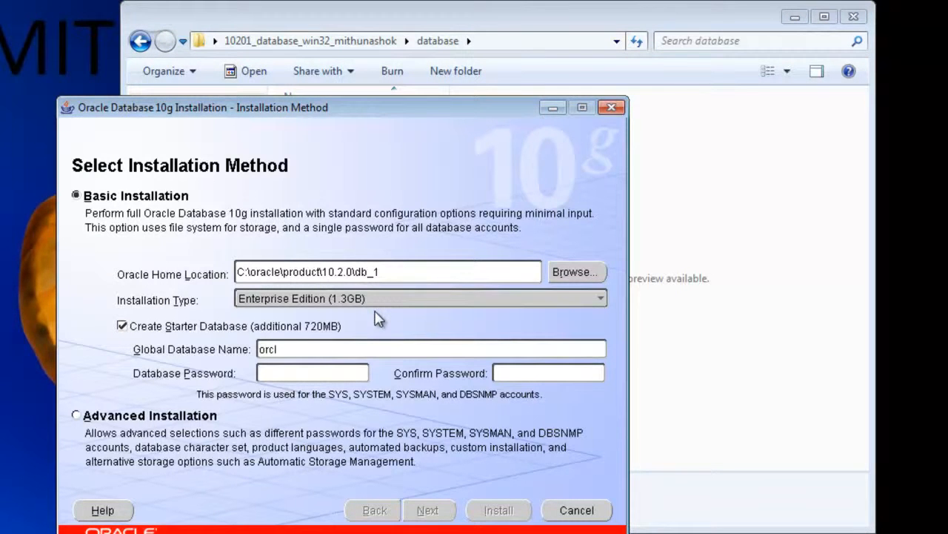
Enter and confirm the database password for the Basic Installation of the orcl starter database and continue.
text(orcl)
key(BackSpace)
key(BackSpace)
key(BackSpace)
key(BackSpace)
text(*****)
key(Tab)
text(*****)
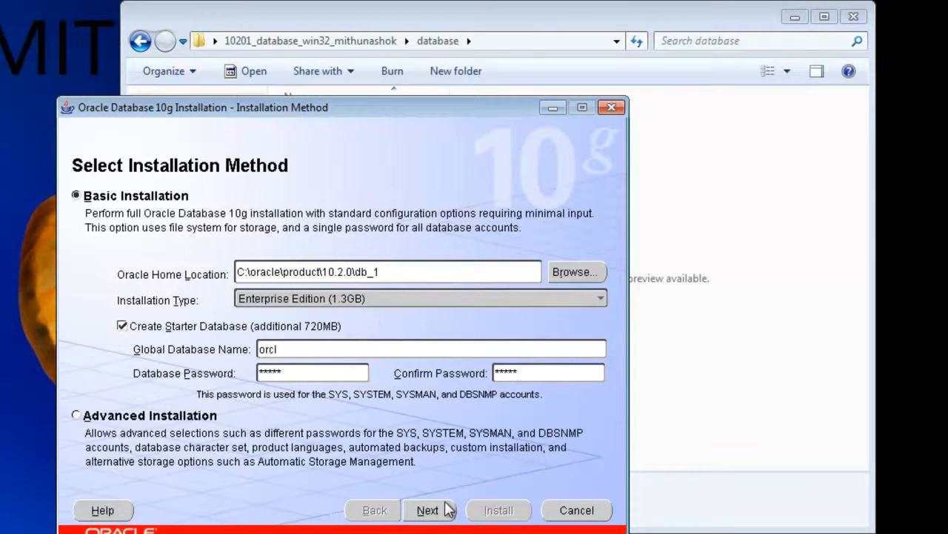
click(452, 510)
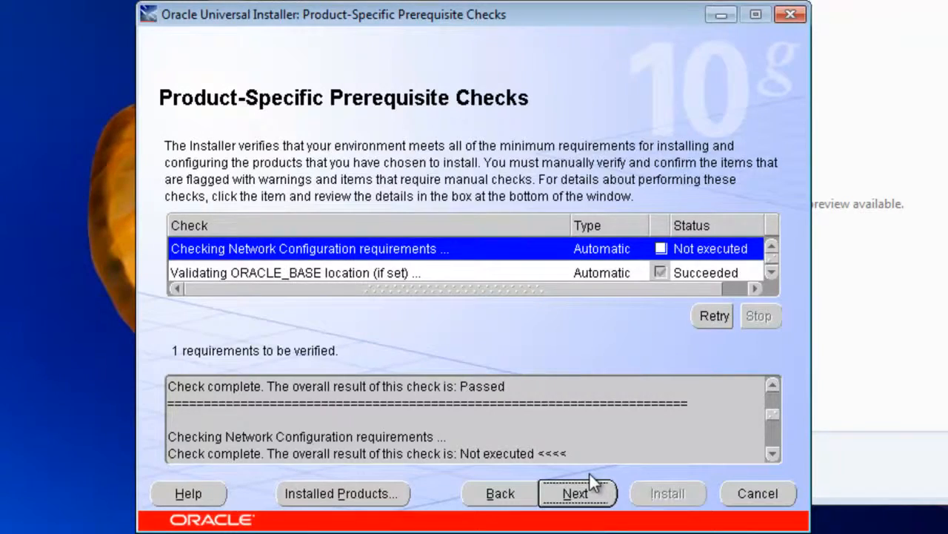
Proceed past the prerequisite checks despite the warning and start installing Oracle Database 10g.
click(581, 490)
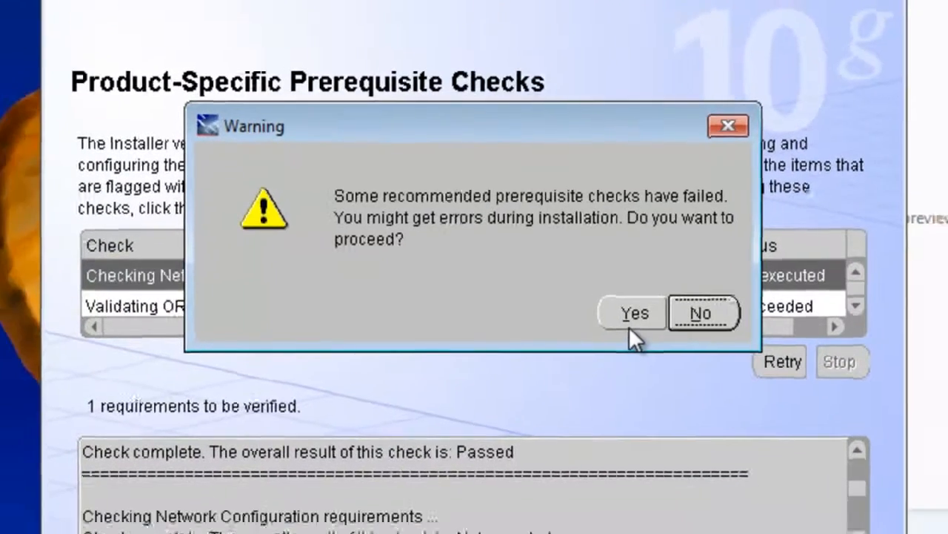
click(646, 341)
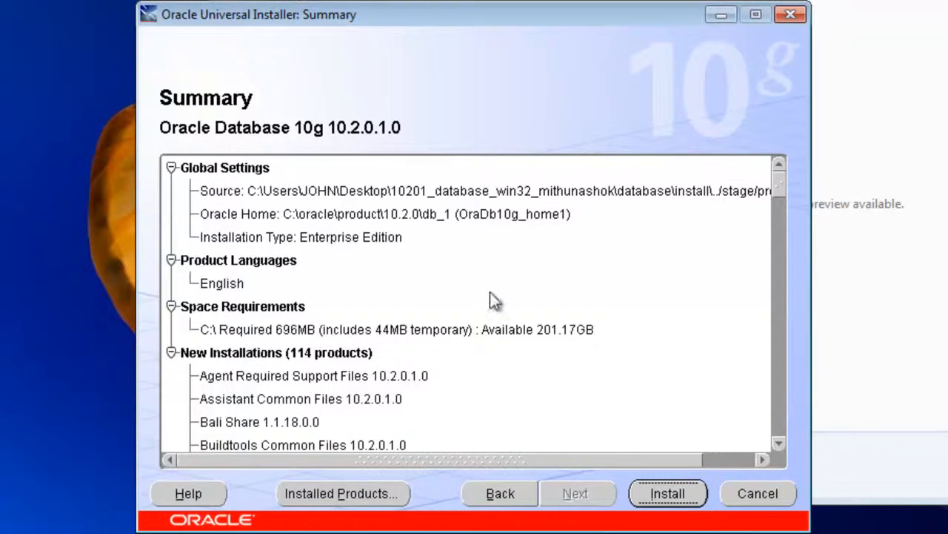
click(643, 488)
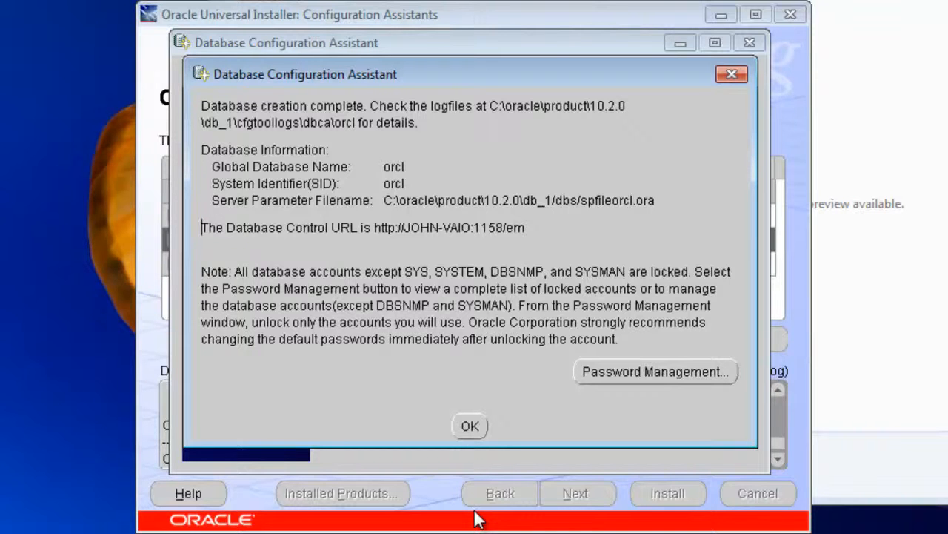
Unlock the SCOTT account in Password Management and close the Database Configuration Assistant's completion dialog.
click(695, 381)
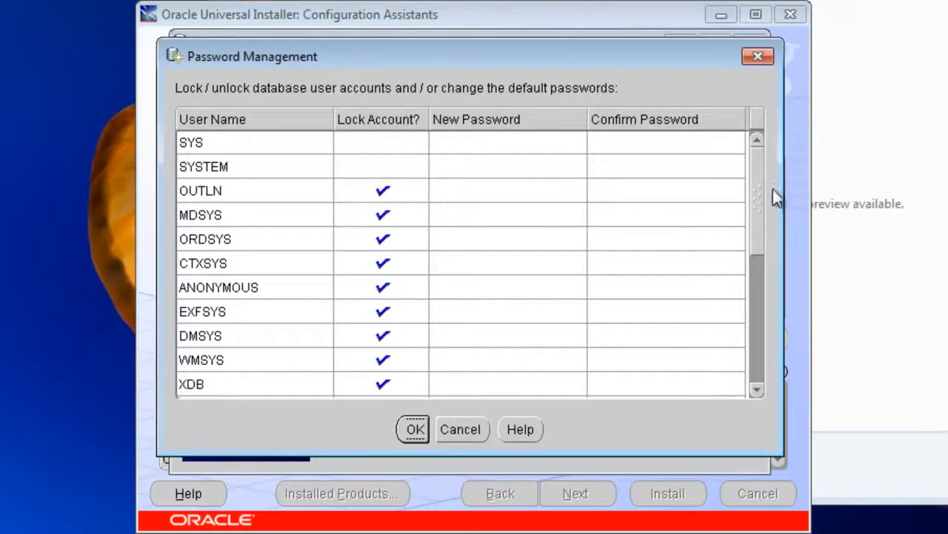
mouse_move(754, 191)
mouse_down()
mouse_move(761, 336)
mouse_move(765, 186)
mouse_up()
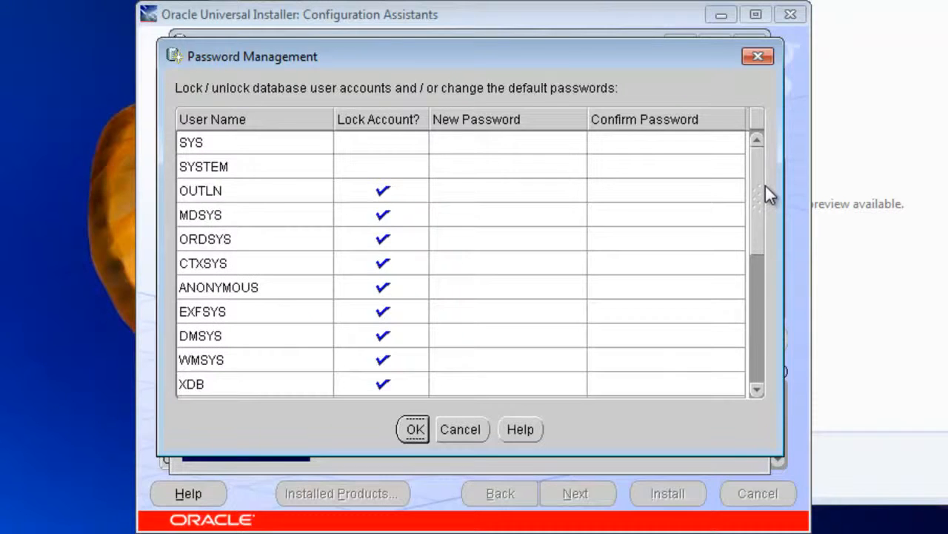
drag(765, 185, 785, 322)
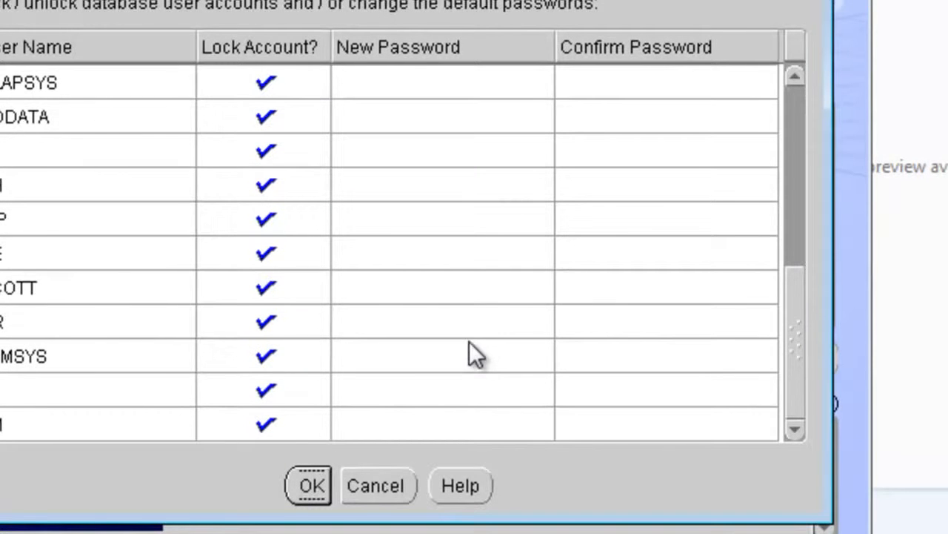
click(273, 297)
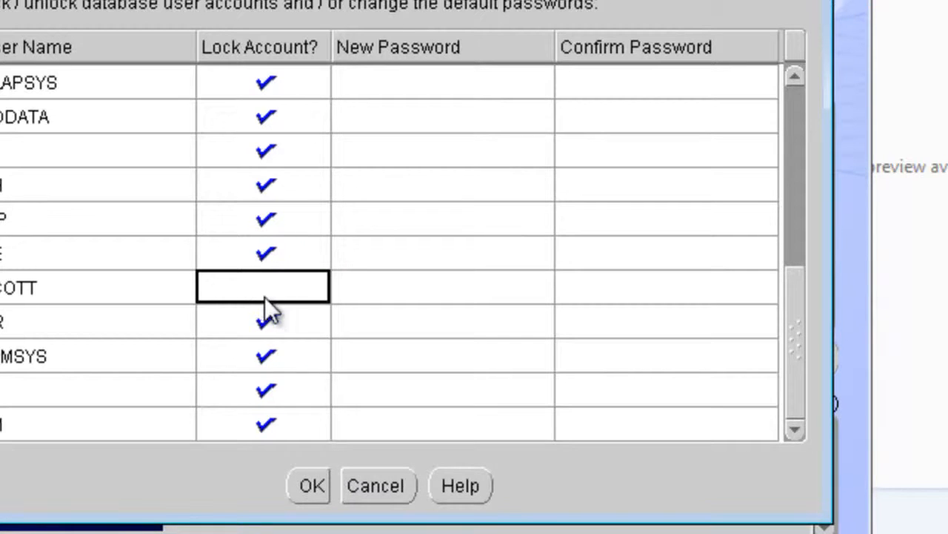
click(312, 486)
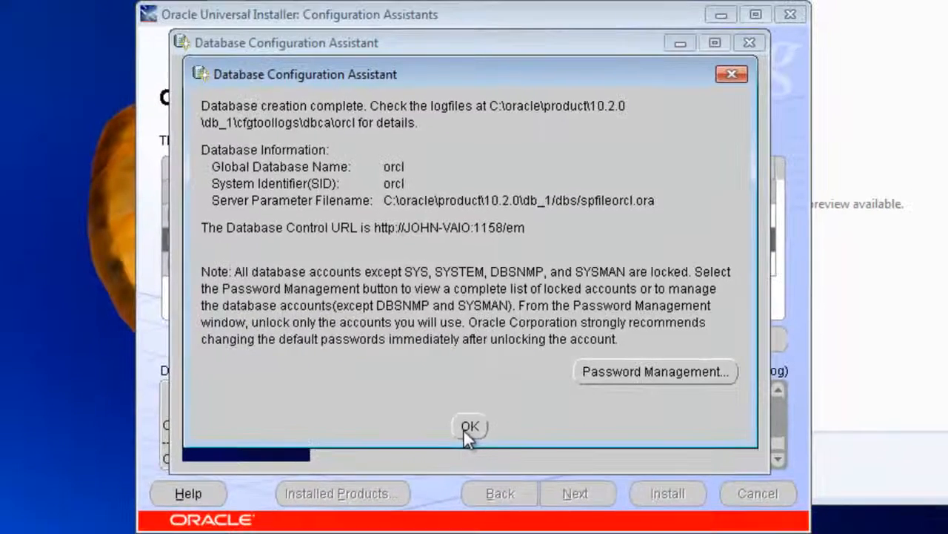
click(400, 473)
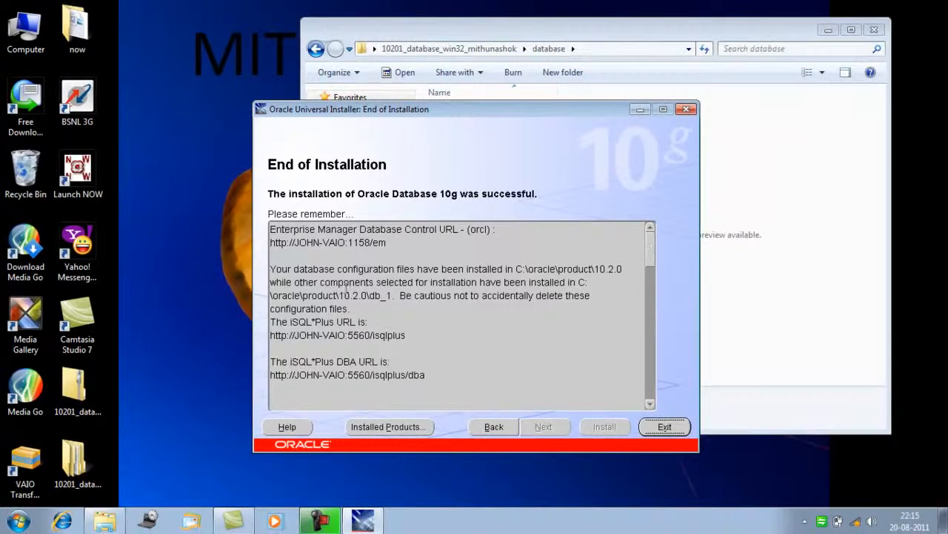
Review the configuration file locations and iSQL*Plus URLs in the End of Installation notes.
drag(335, 268, 569, 323)
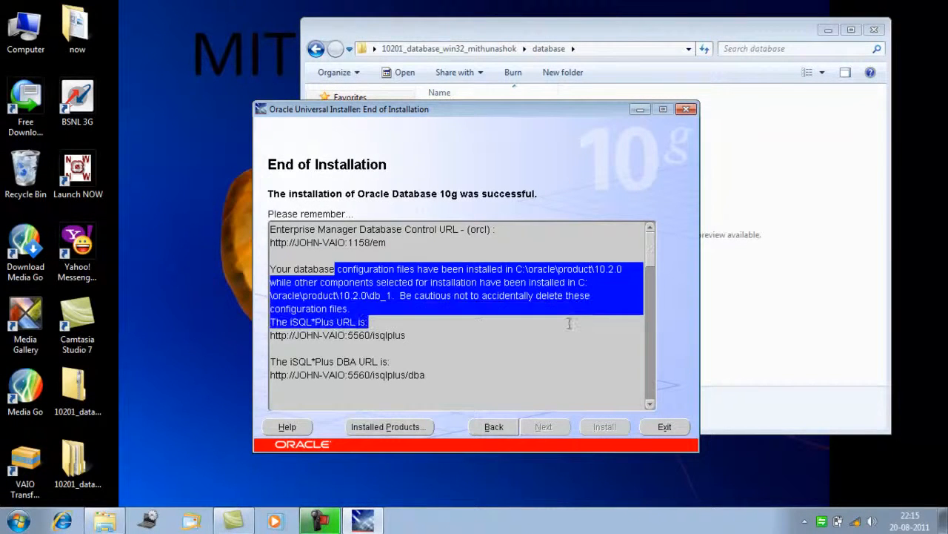
drag(569, 323, 555, 374)
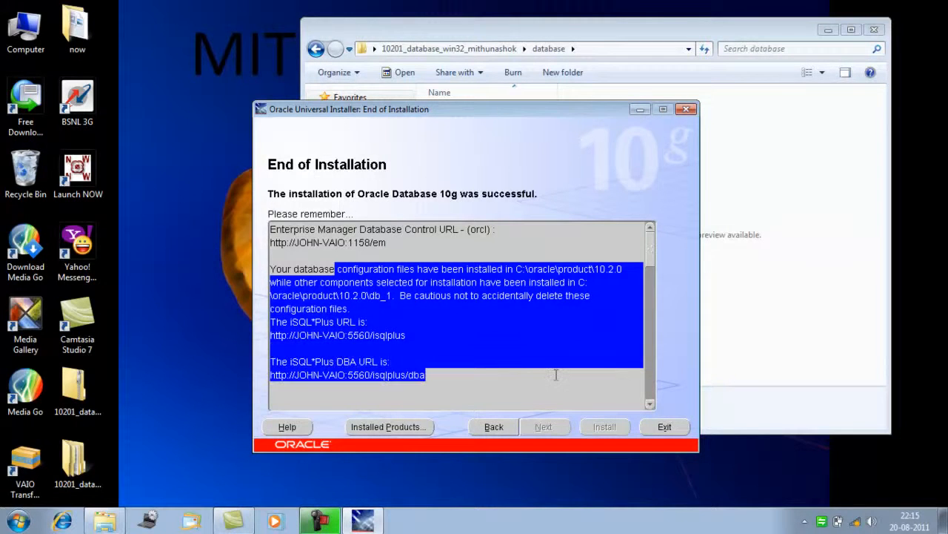
click(556, 375)
drag(651, 263, 663, 205)
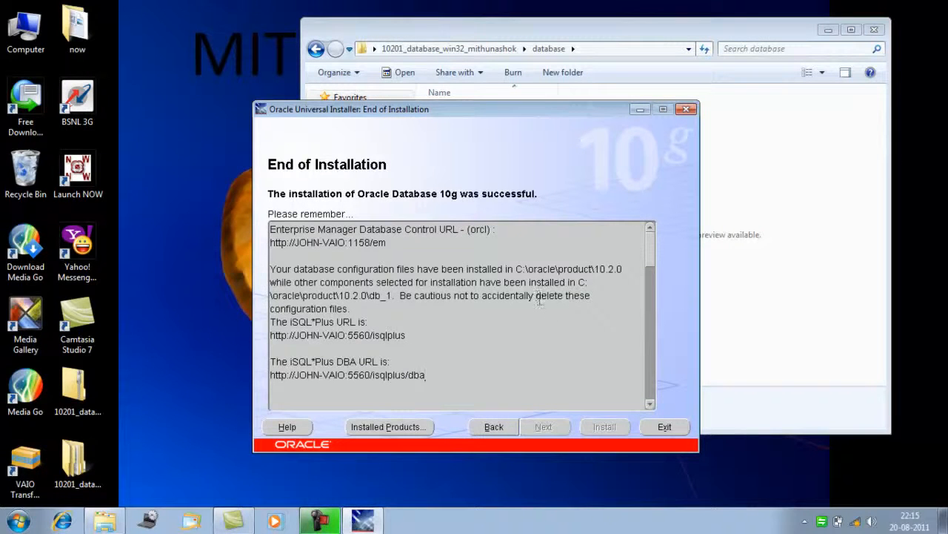
Exit the Oracle Universal Installer, confirm the exit, and close the database setup folder window.
click(664, 427)
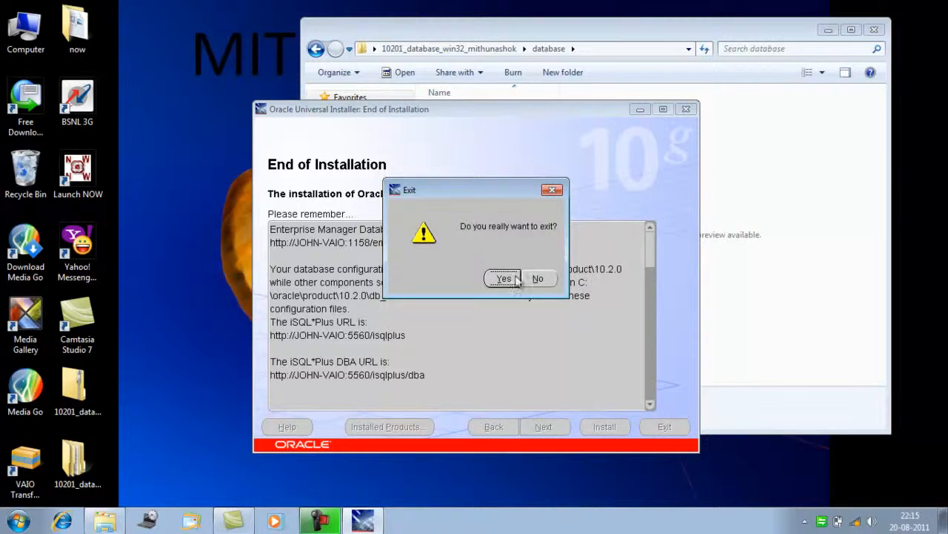
click(509, 282)
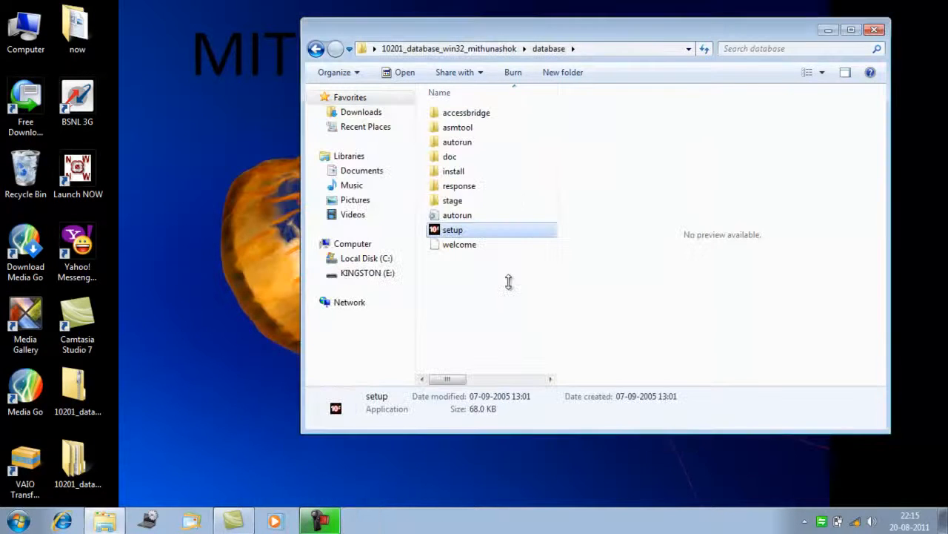
click(875, 31)
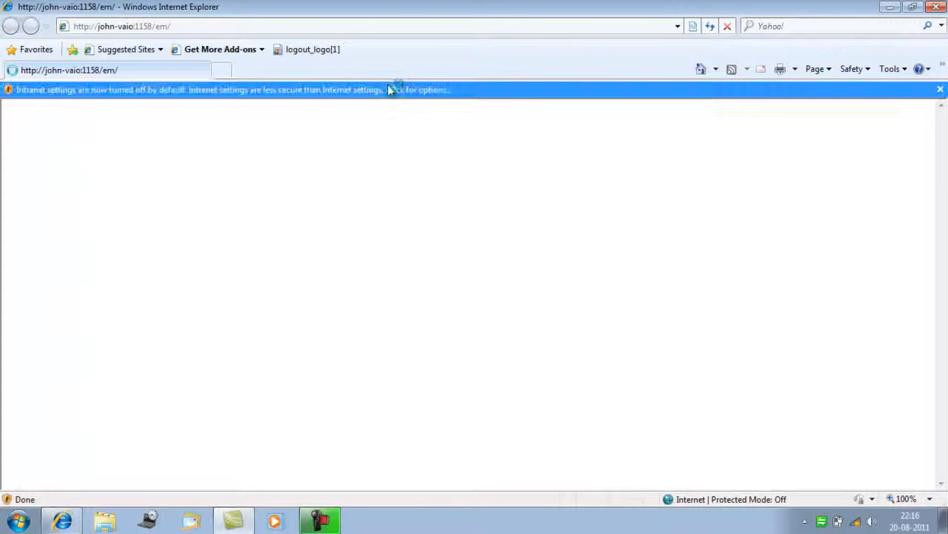
click(451, 90)
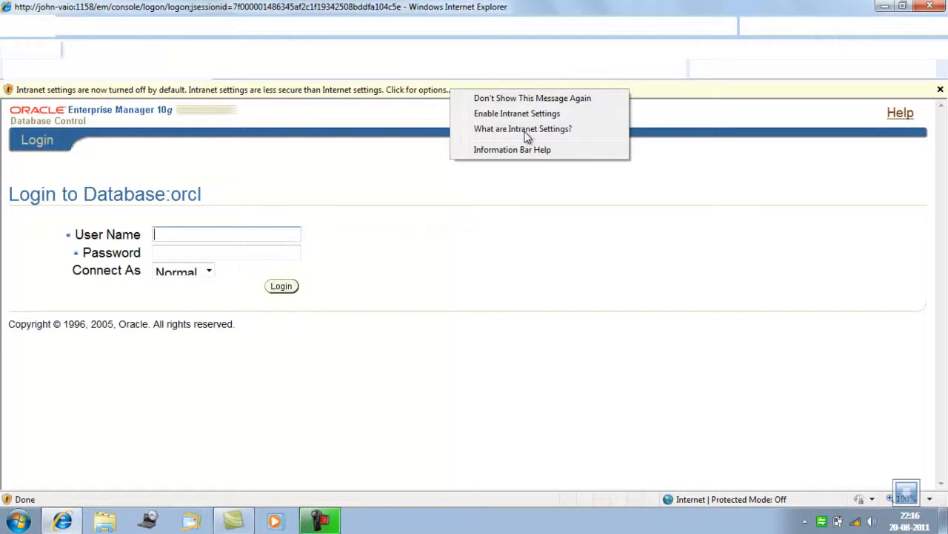
click(287, 123)
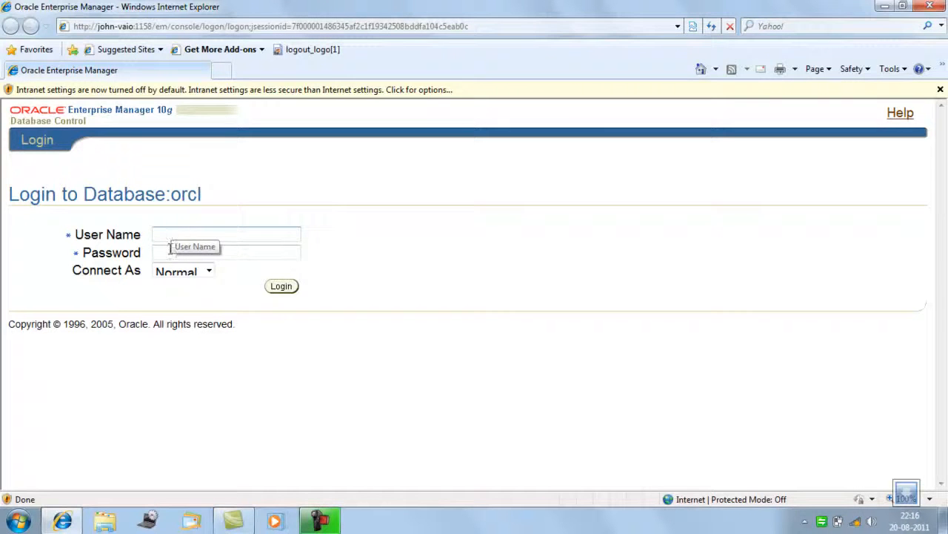
Open the properties of the SQL Plus shortcut in Application Development under Oracle - OraDb10g_home1.
click(18, 519)
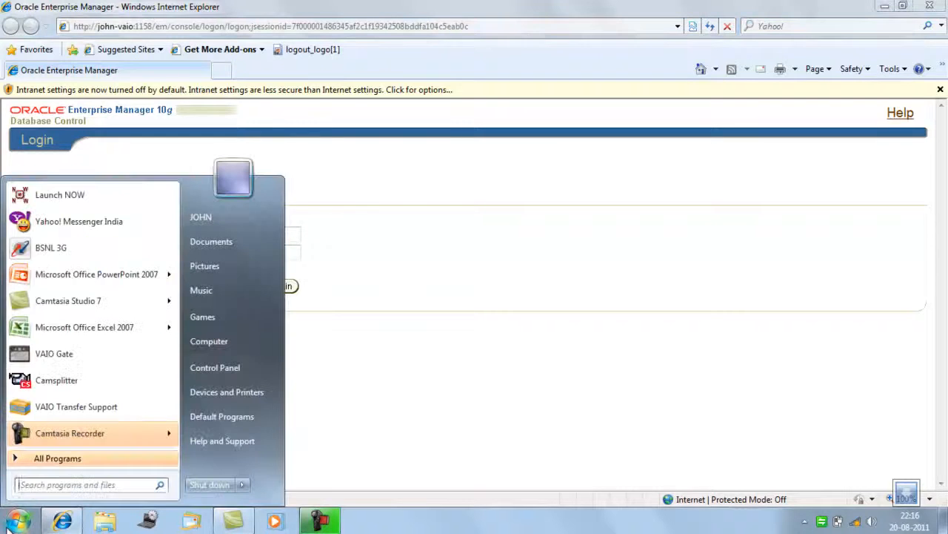
click(87, 461)
drag(176, 263, 175, 388)
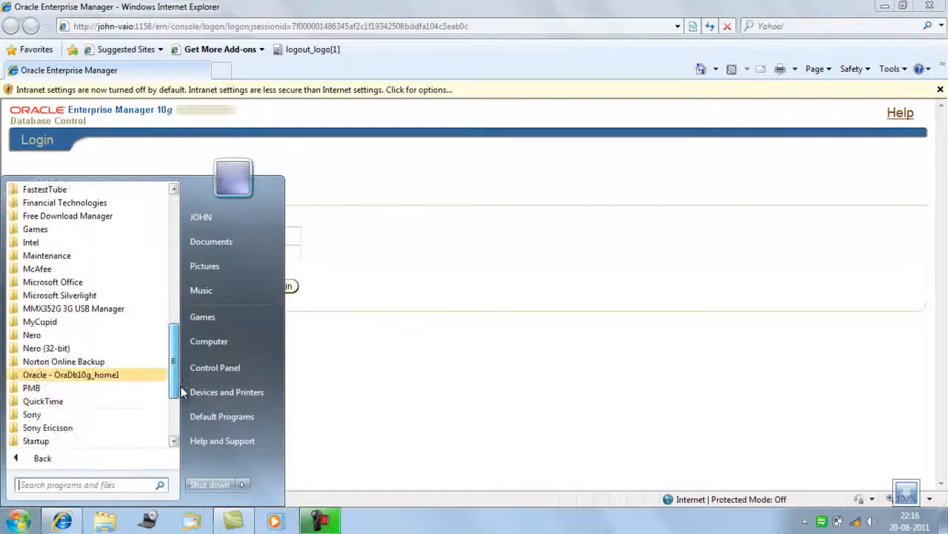
click(119, 375)
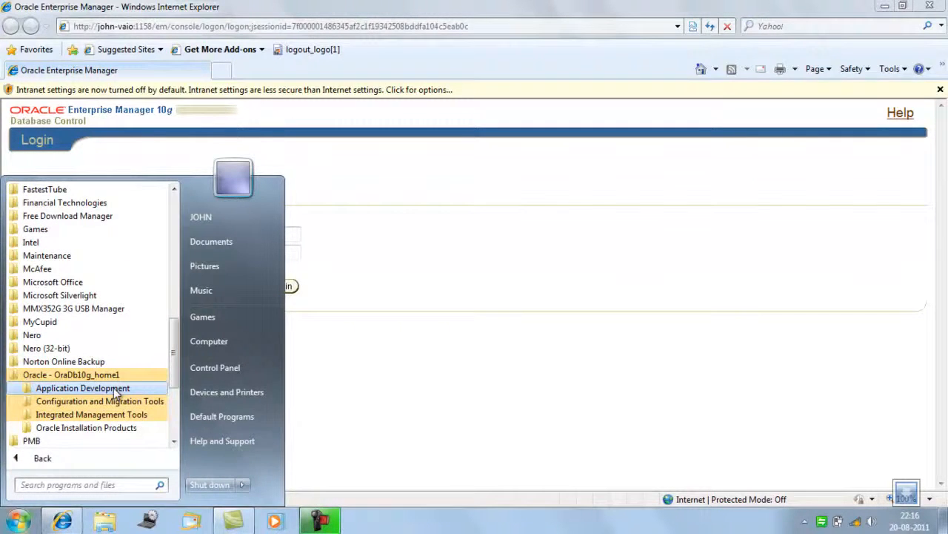
click(116, 389)
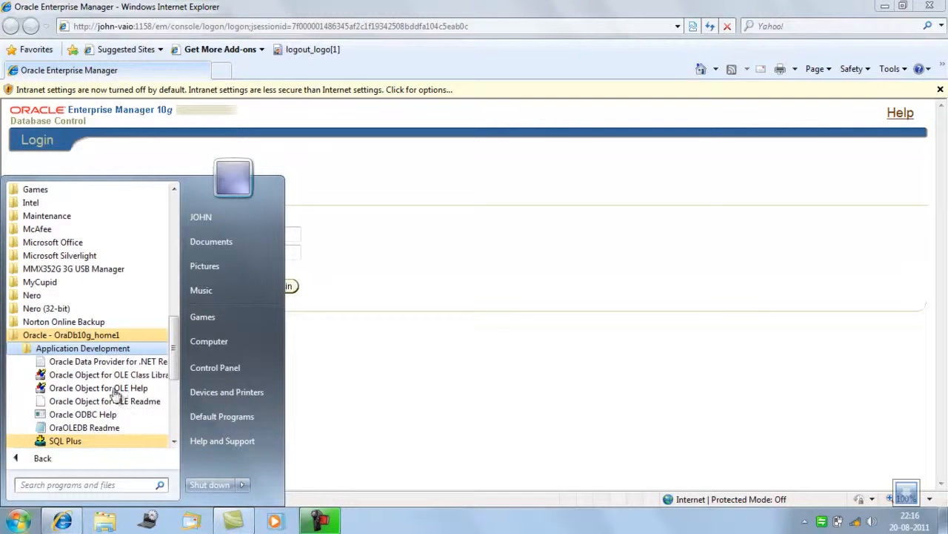
right_click(71, 441)
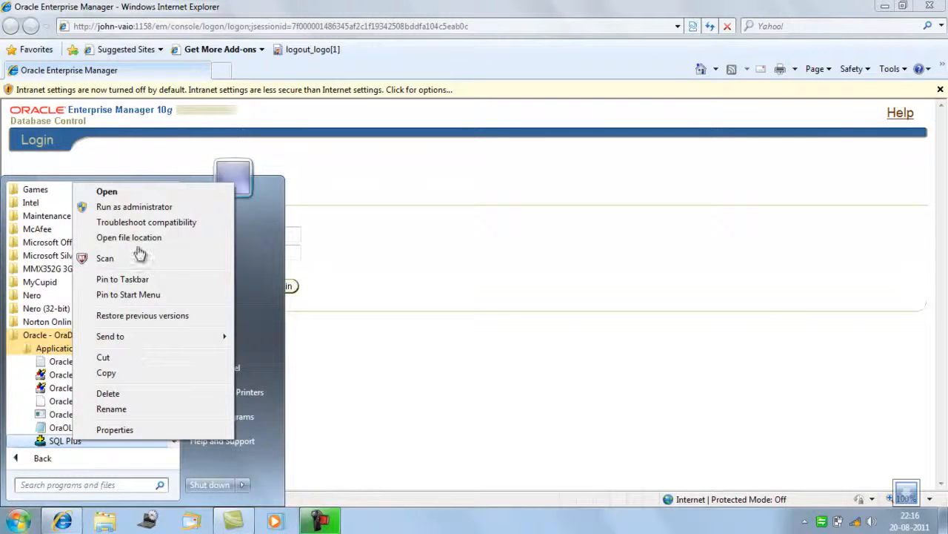
click(123, 429)
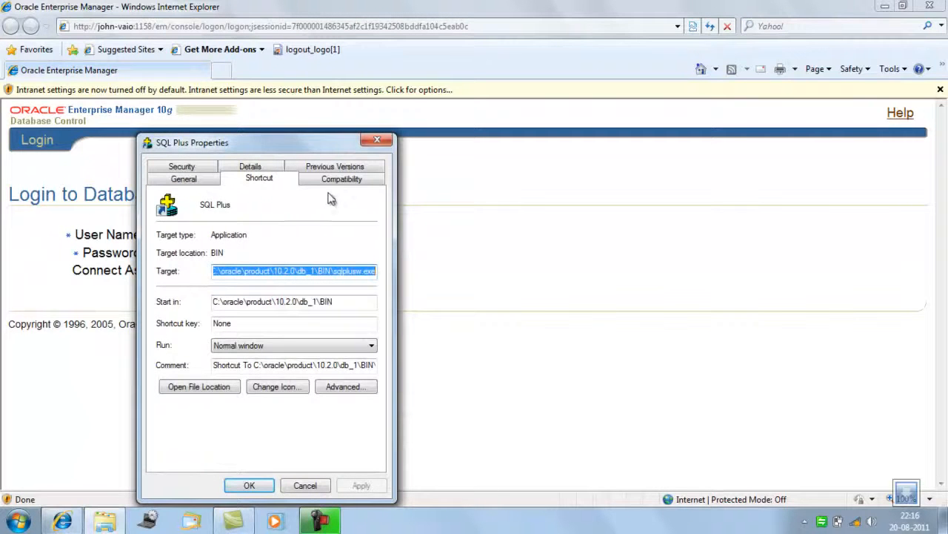
Enable compatibility mode for Windows 98 / Windows Me on the SQL Plus shortcut and save its properties.
click(342, 180)
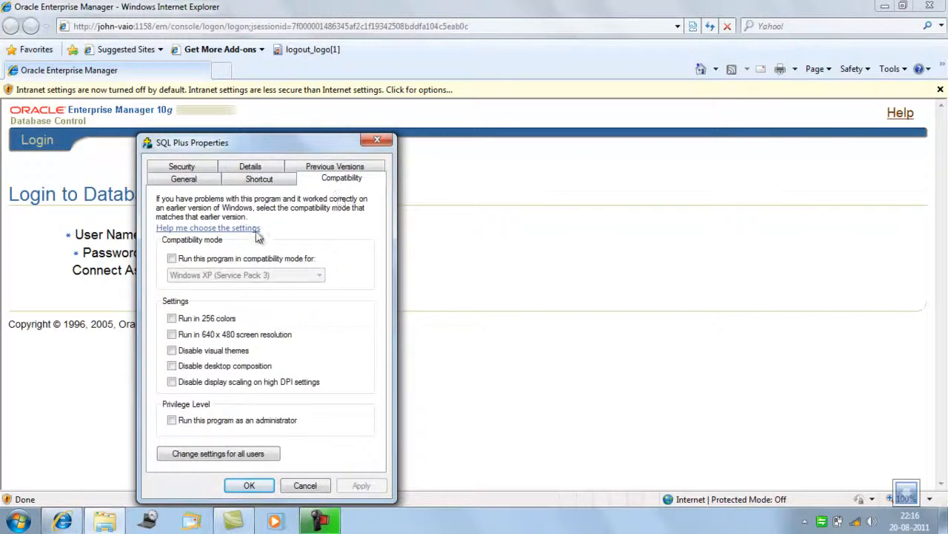
click(210, 261)
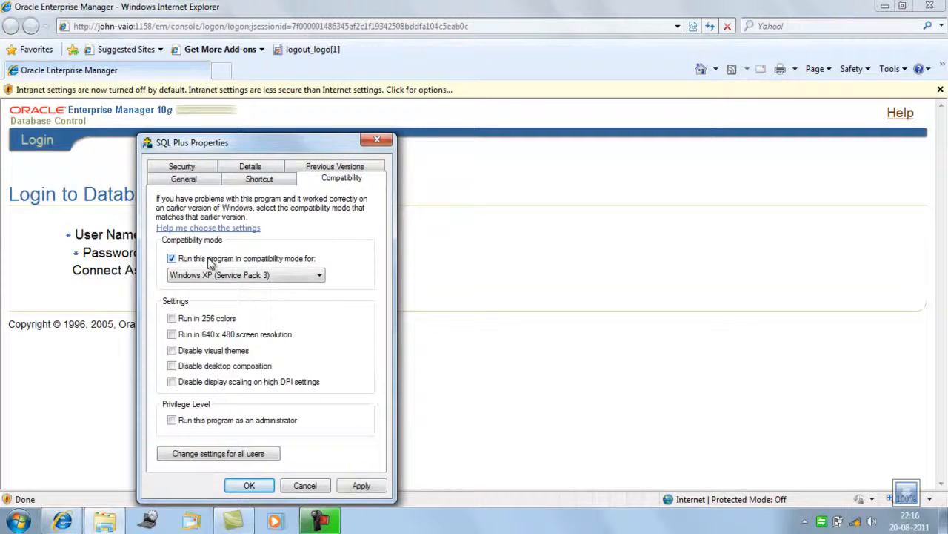
click(263, 275)
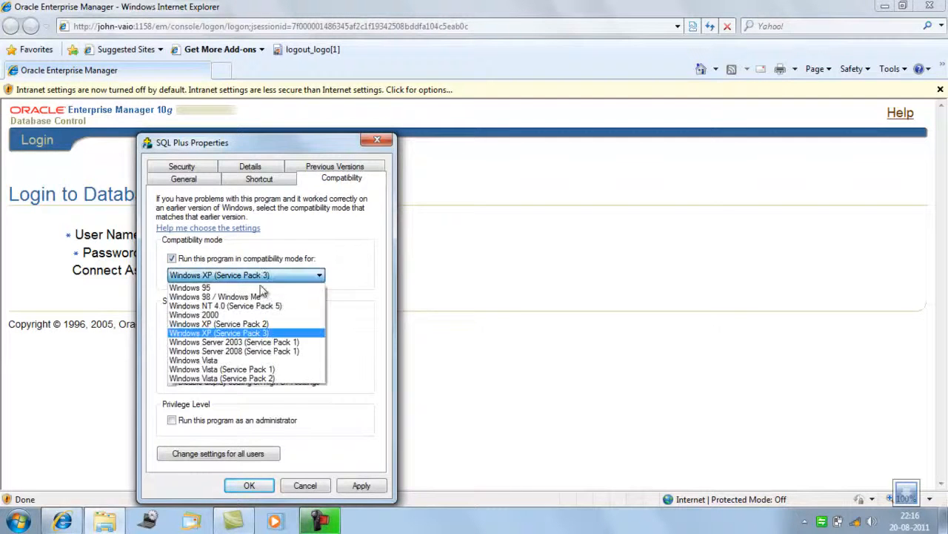
click(261, 298)
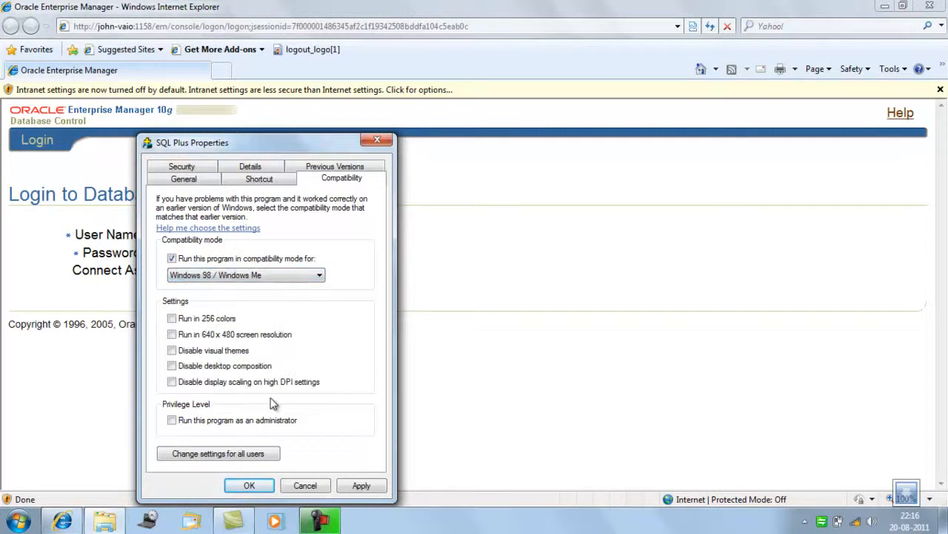
click(250, 486)
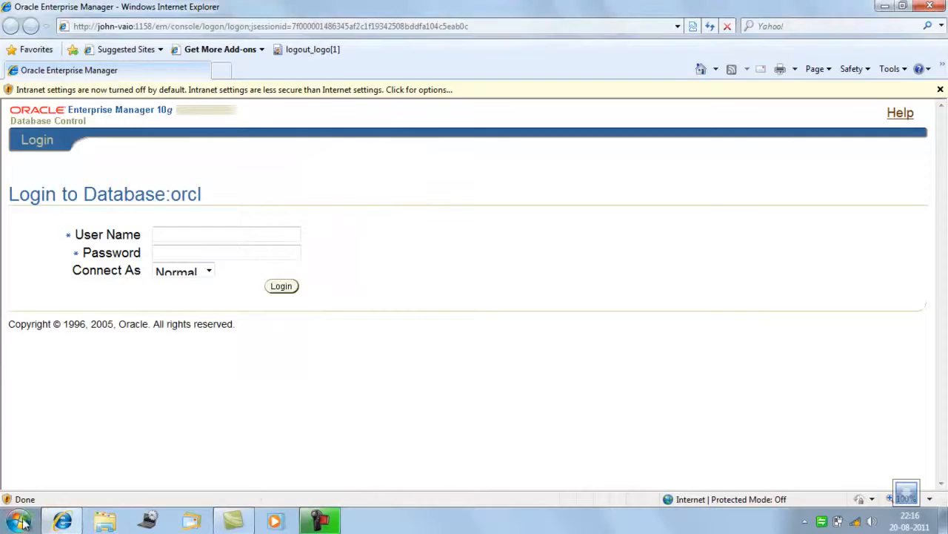
Run SQL Plus from the Oracle - OraDb10g_home1 Application Development programs as an administrator.
click(20, 522)
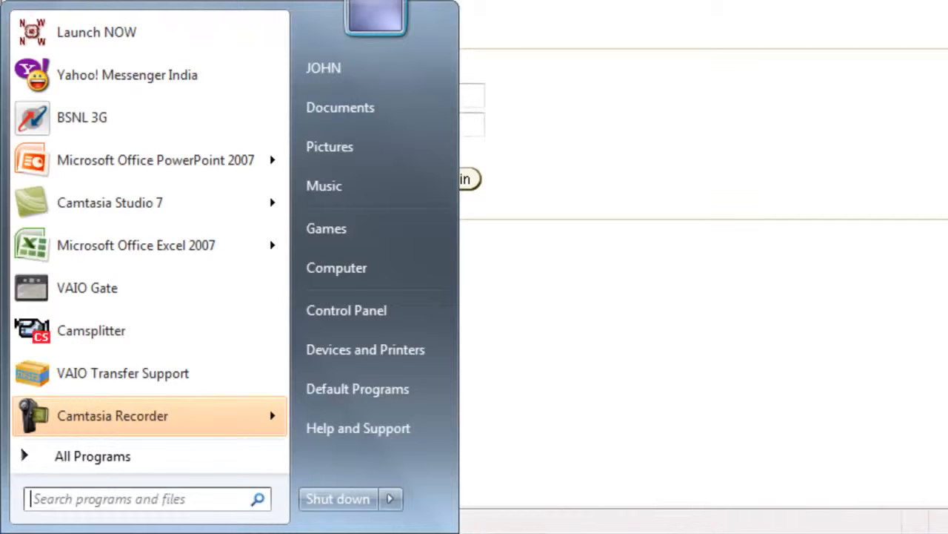
click(135, 458)
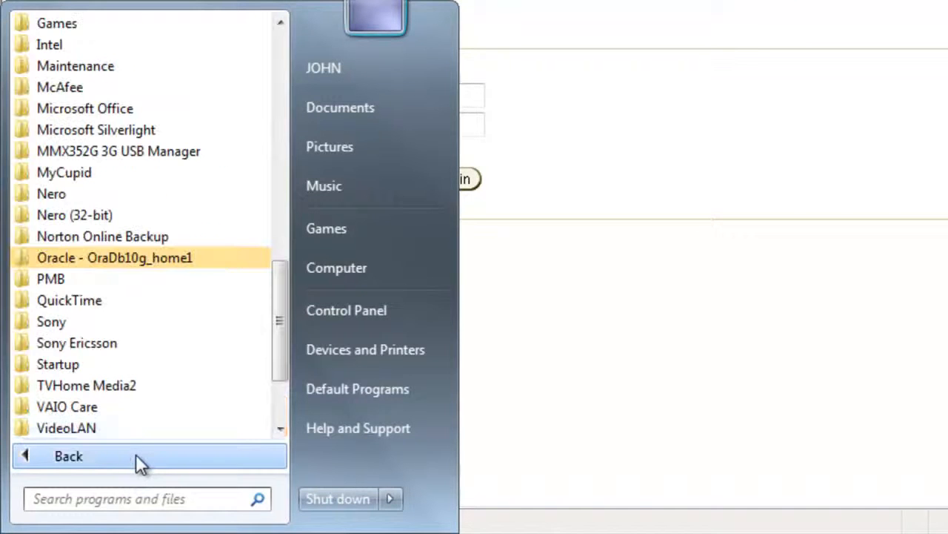
click(212, 262)
click(197, 283)
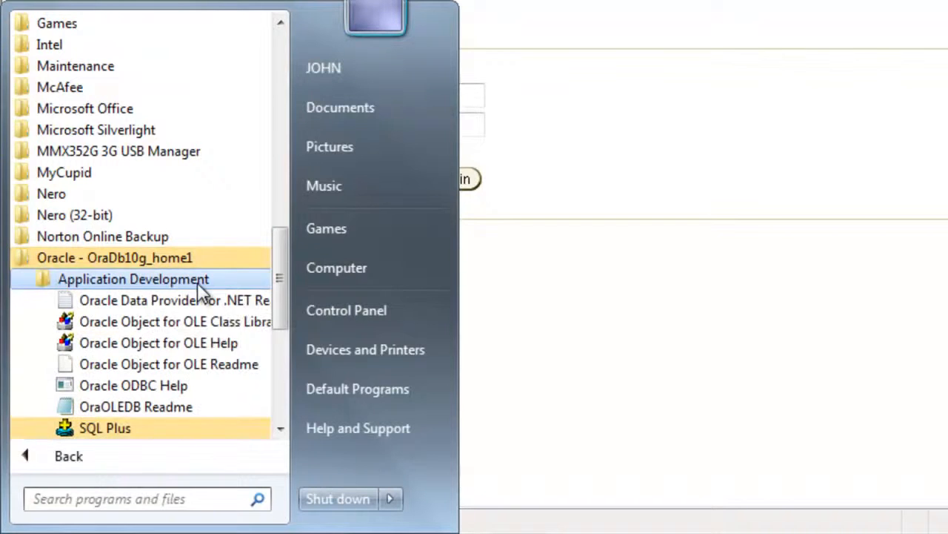
right_click(108, 431)
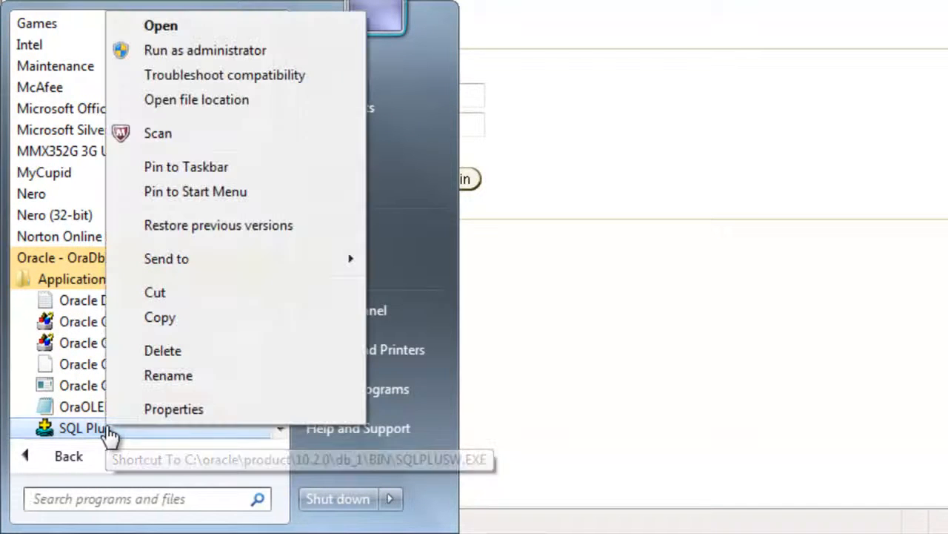
click(259, 52)
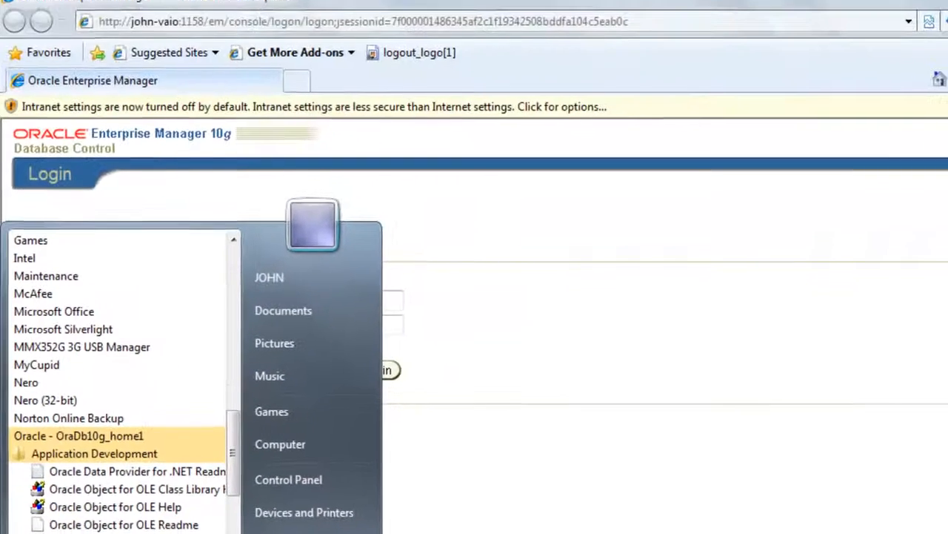
Log on to SQL*Plus with the user name scott and the account password, leaving the host string empty.
text(scott)
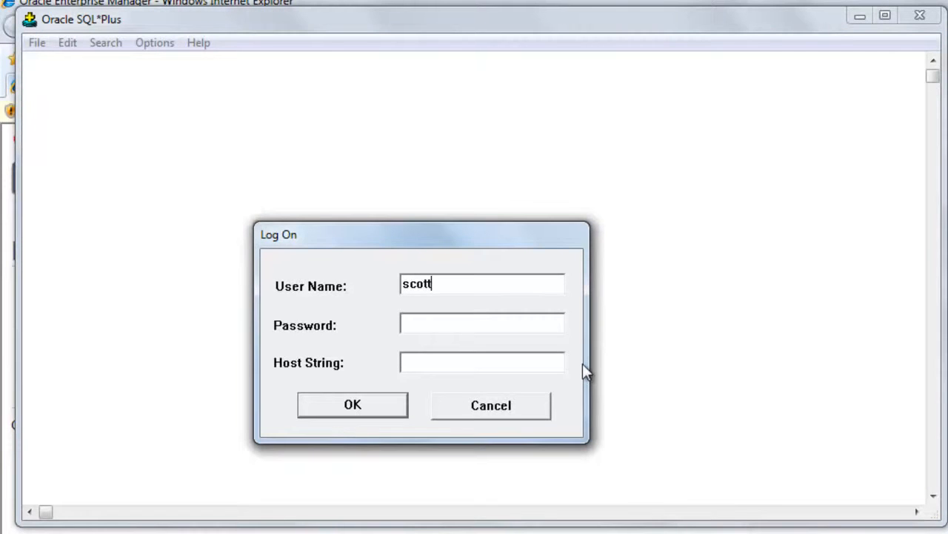
key(Tab)
text(tiger)
key(Return)
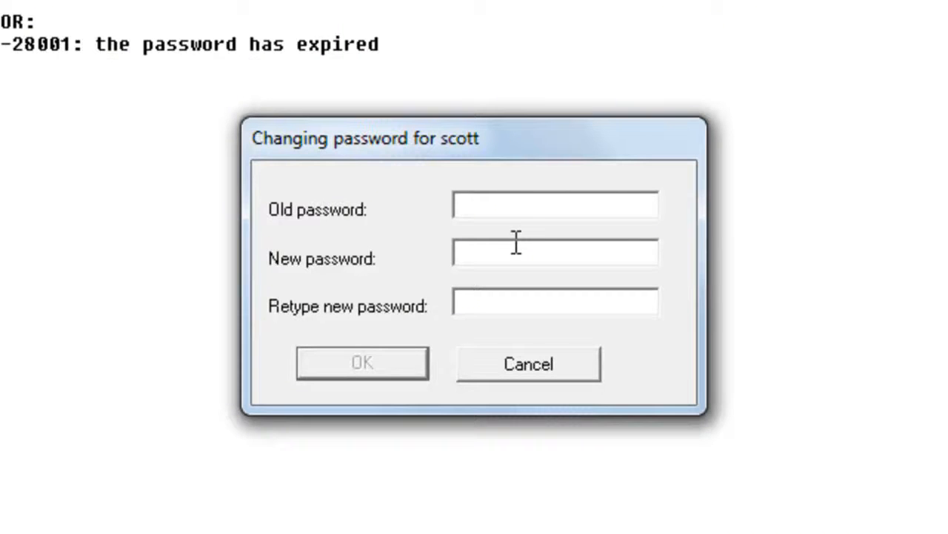
Renew the scott account's expired password by entering the old password and the new password twice.
text(tiger)
key(Tab)
text(tiger)
key(Tab)
text(tiger)
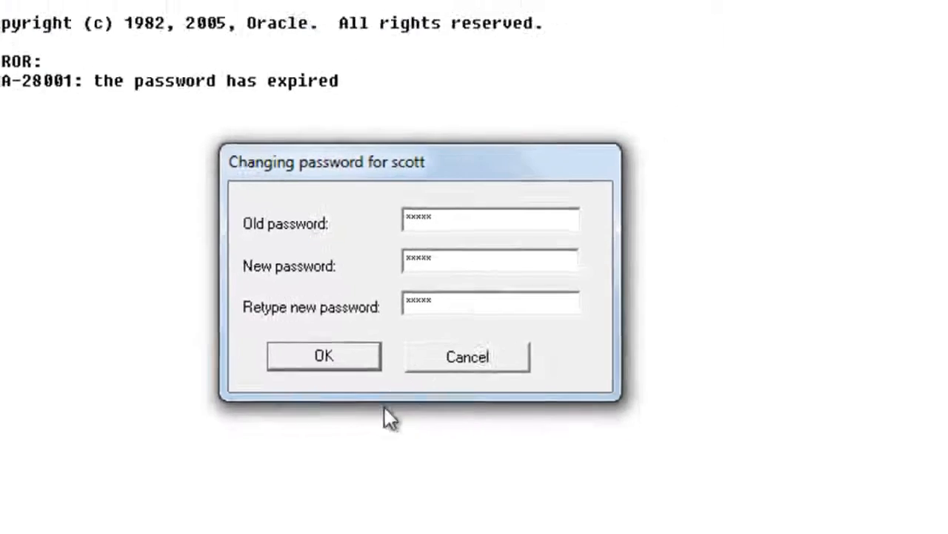
click(335, 358)
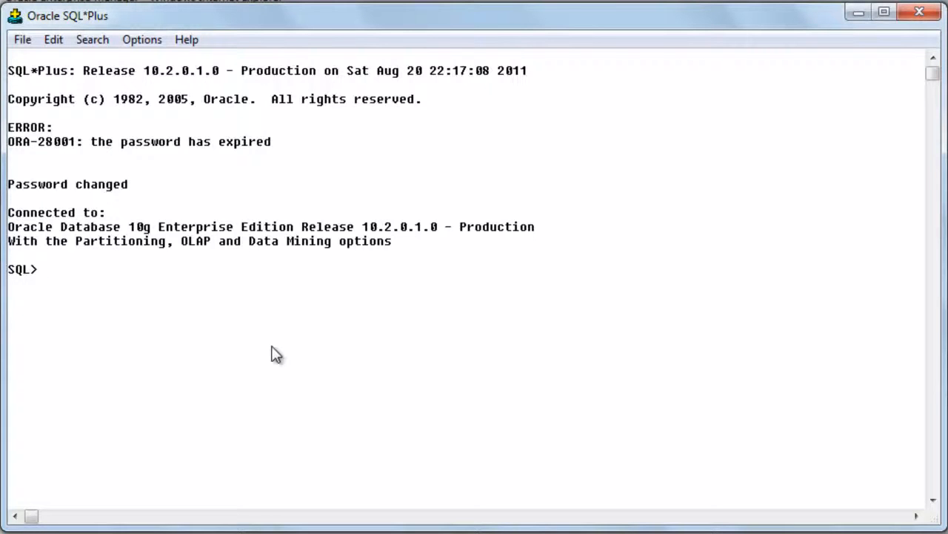
Query every column and row of the emp table with "select * from emp;".
text(selc)
key(BackSpace)
text(ect * from emp;)
key(Return)
Set the SQL*Plus output to 200 characters per line and 200 lines per page with "set lines 200" and "set pages 200".
text(set lines 200)
key(Return)
text(set pages 200)
key(Return)
Run "select * from emp;" again to list the employees with the new output layout.
text(select * from emp;)
key(Return)
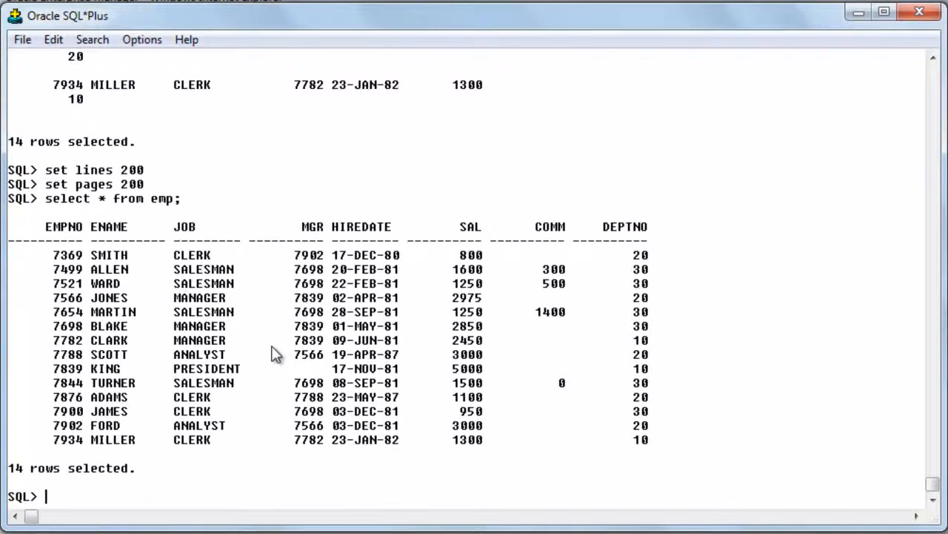